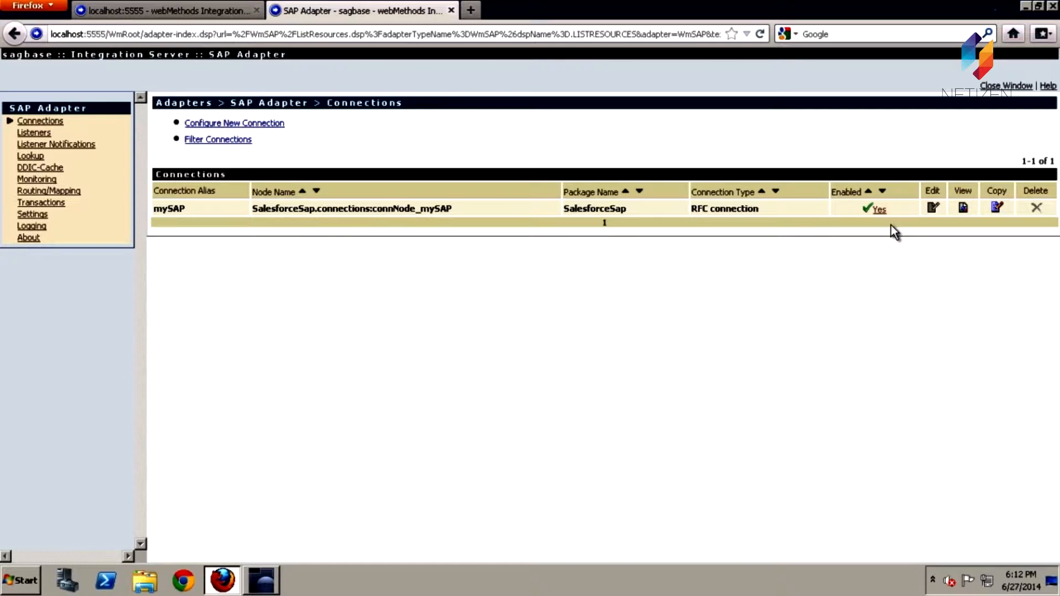
View the details of the mySAP RFC connection, including its connection management properties
left_click(963, 209)
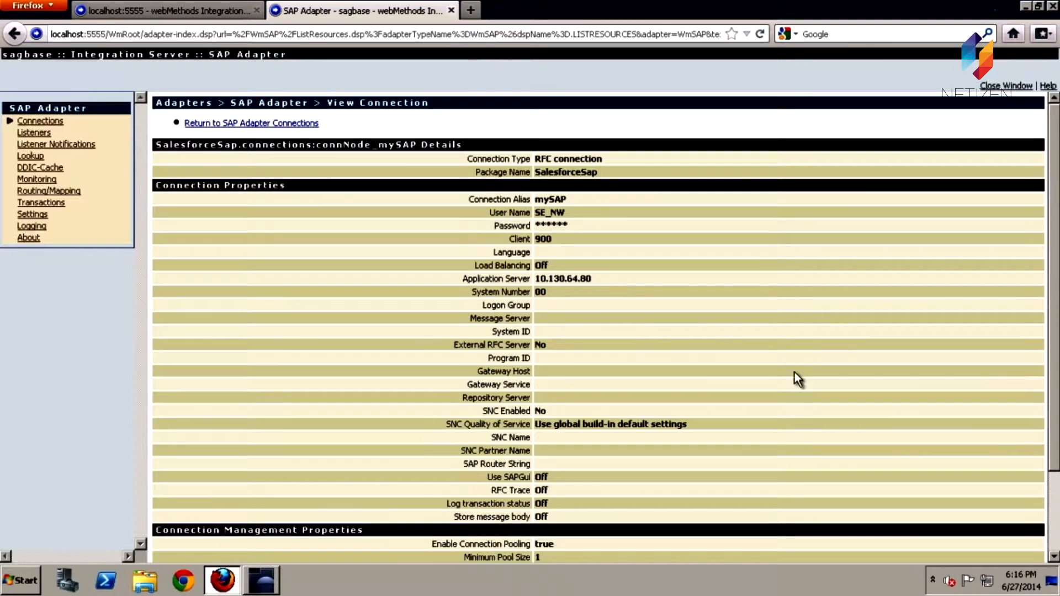
left_click(1055, 507)
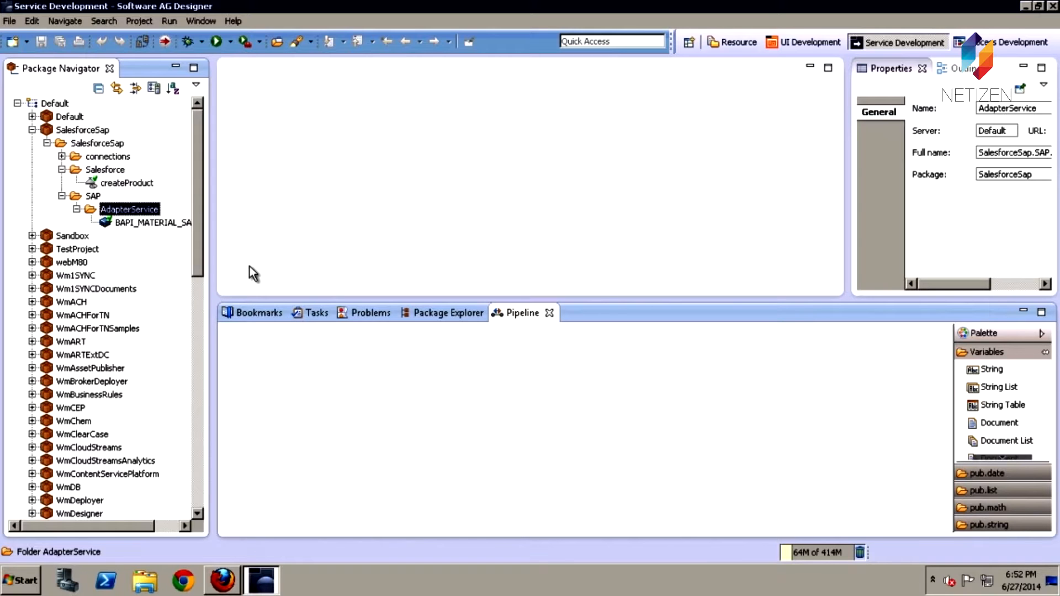
In Software AG Designer, start a new adapter service named GetMaterialDetail in the AdapterService folder of the SalesforceSap package
right_click(144, 210)
mouse_move(271, 166)
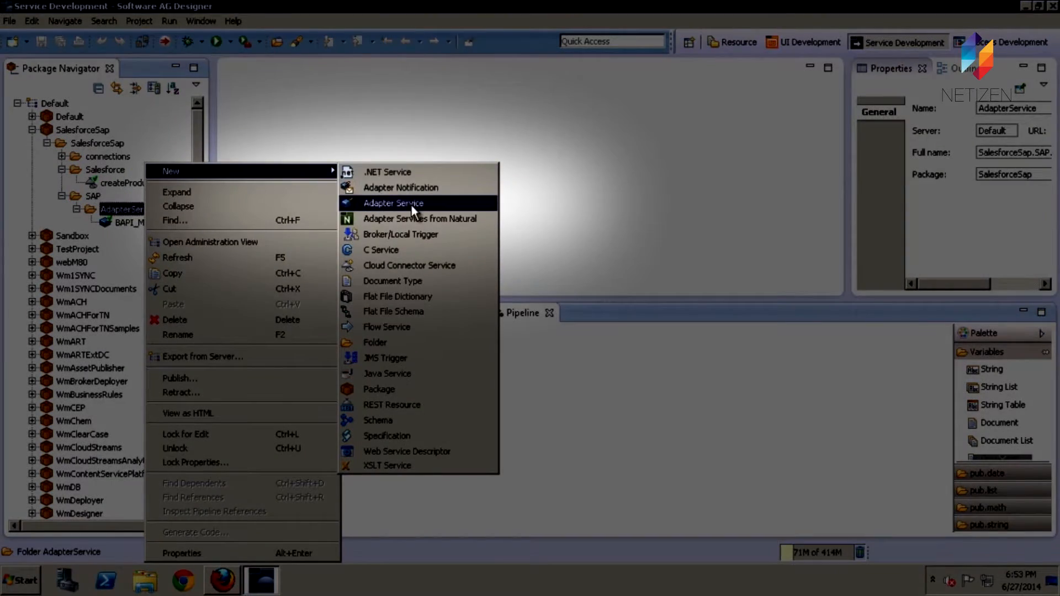
left_click(411, 205)
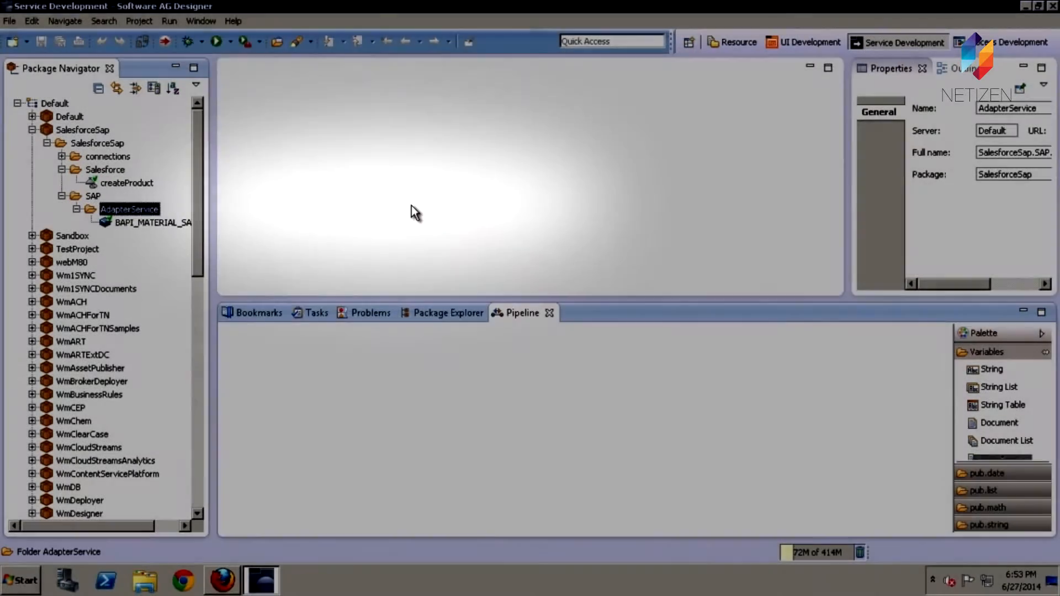
type("GetMater")
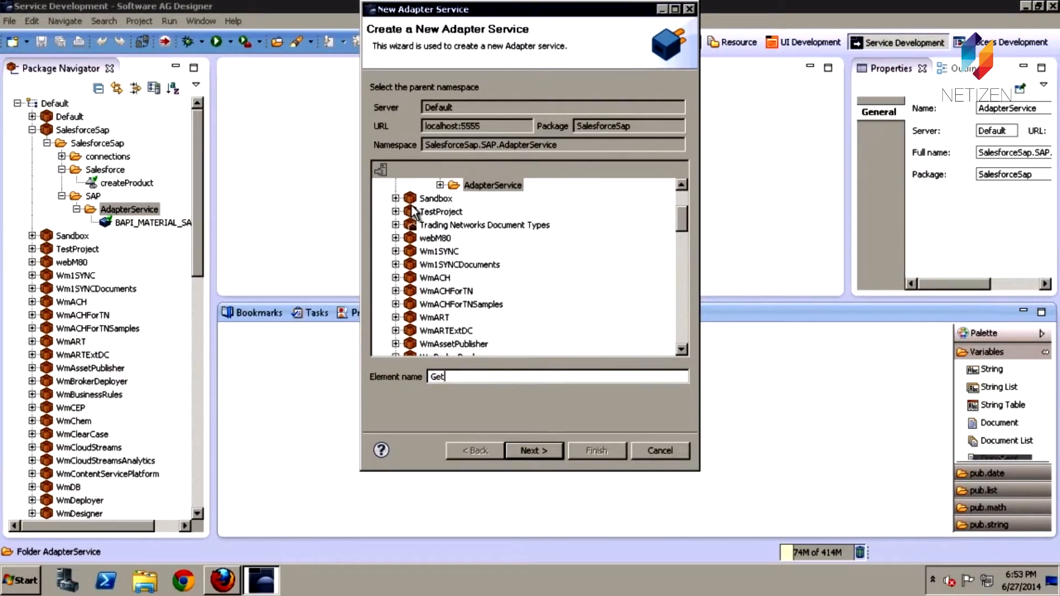
type("ialDetail")
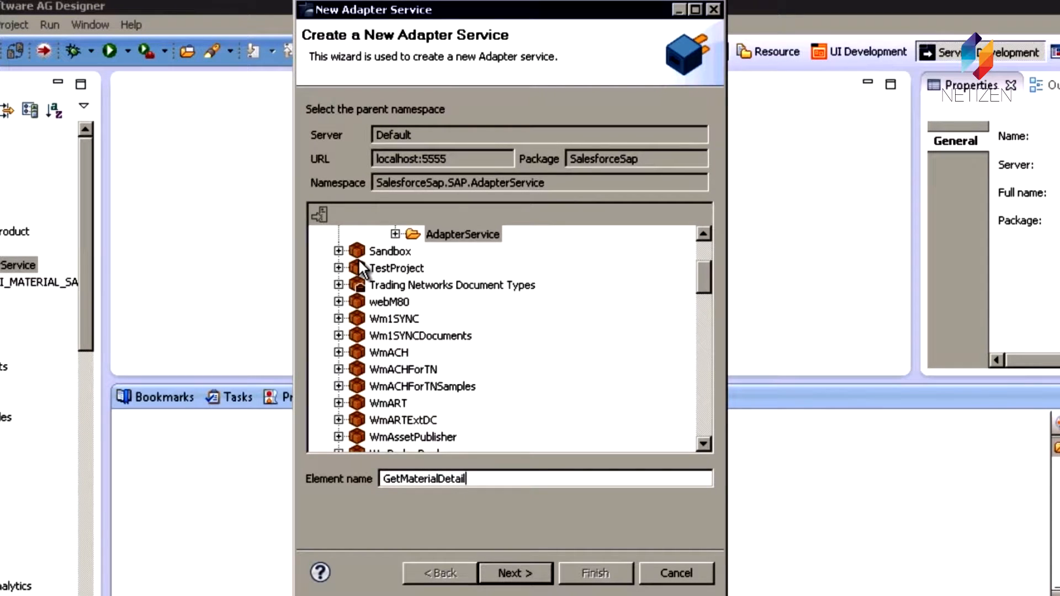
left_click(513, 574)
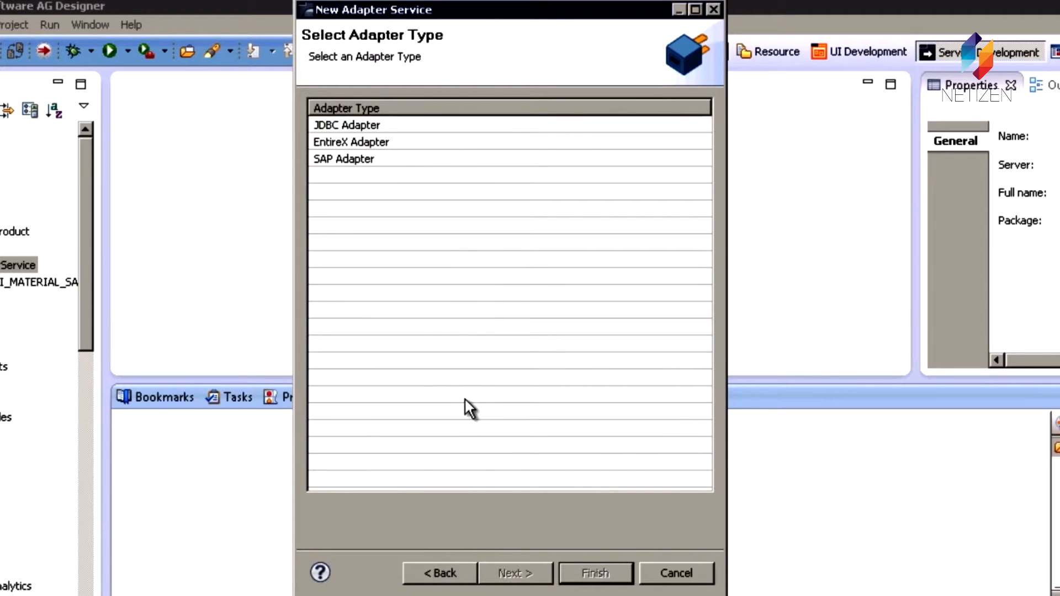
Create the service with the SAP Adapter type, the SalesforceSap.connections:connNode_mySAP connection and the RFC Adapter Service template
left_click(391, 160)
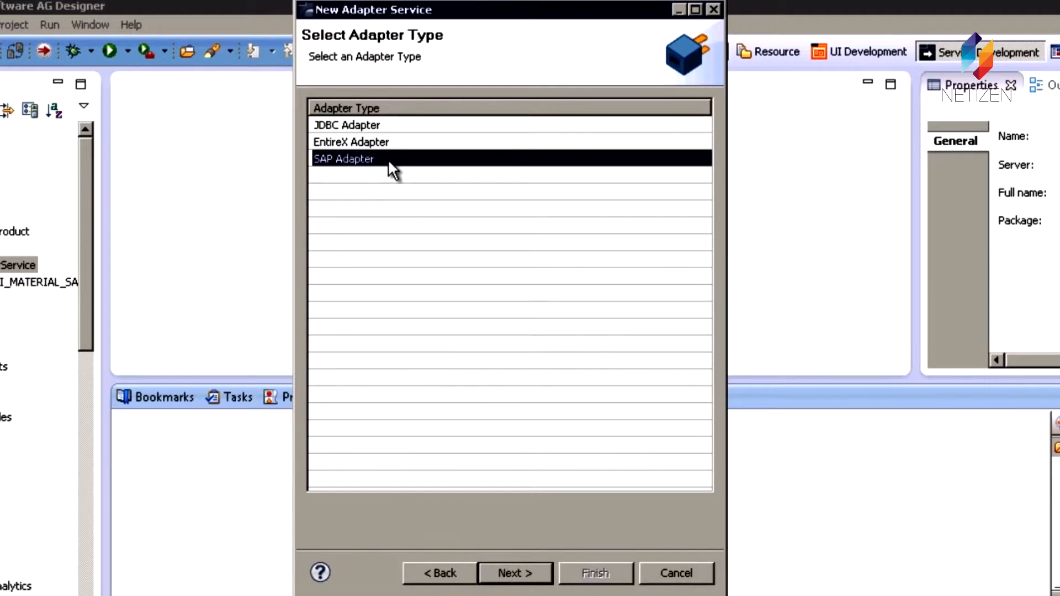
left_click(523, 569)
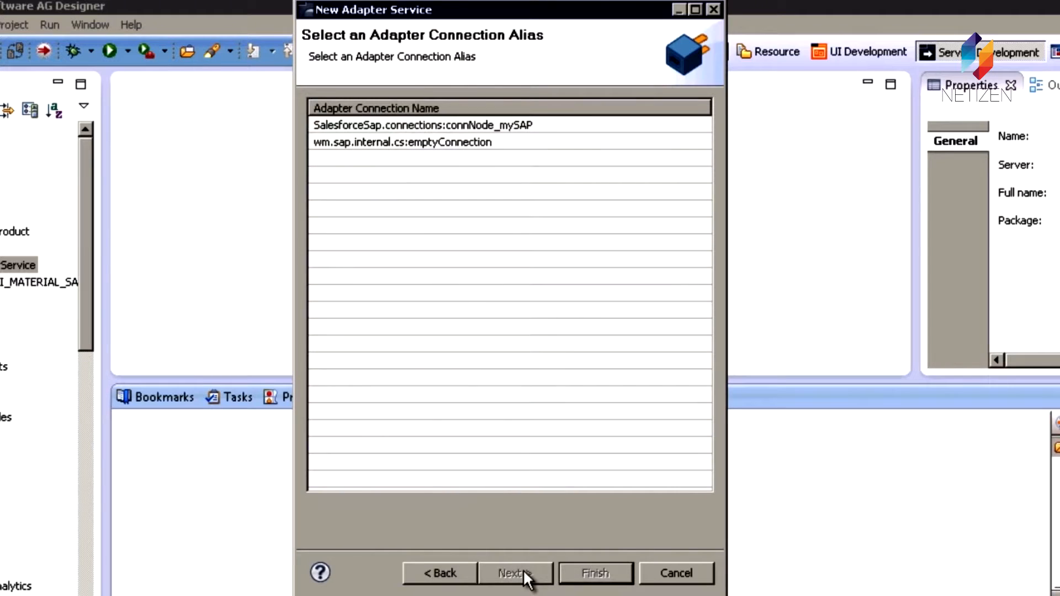
left_click(529, 126)
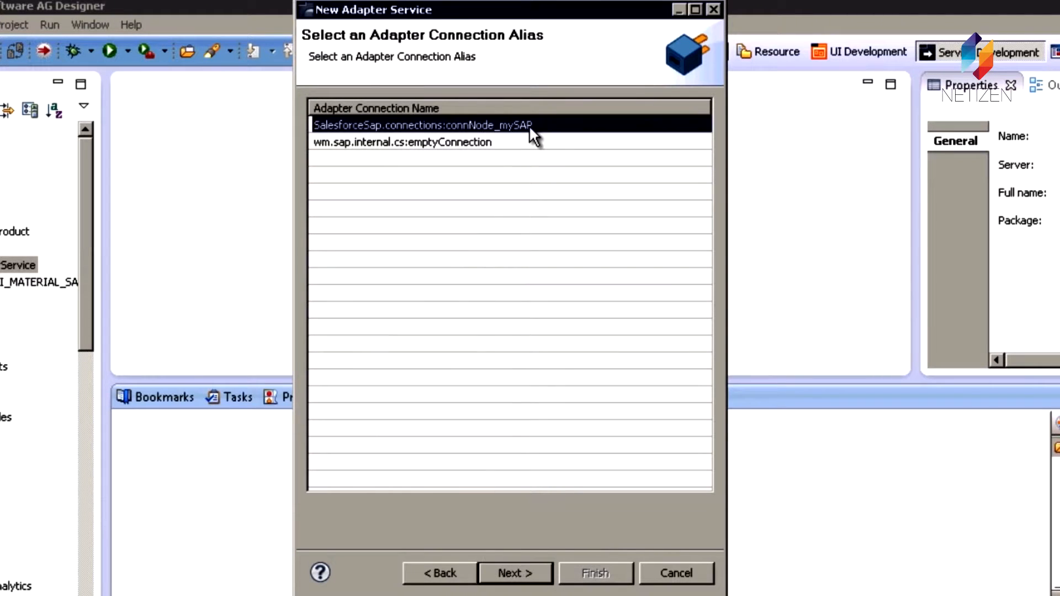
left_click(526, 572)
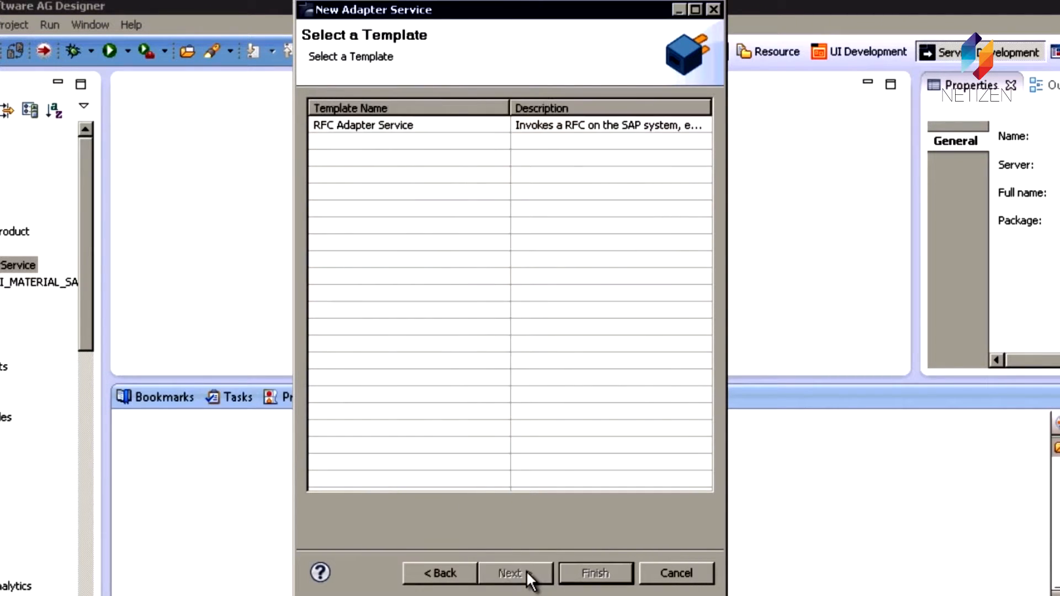
left_click(403, 128)
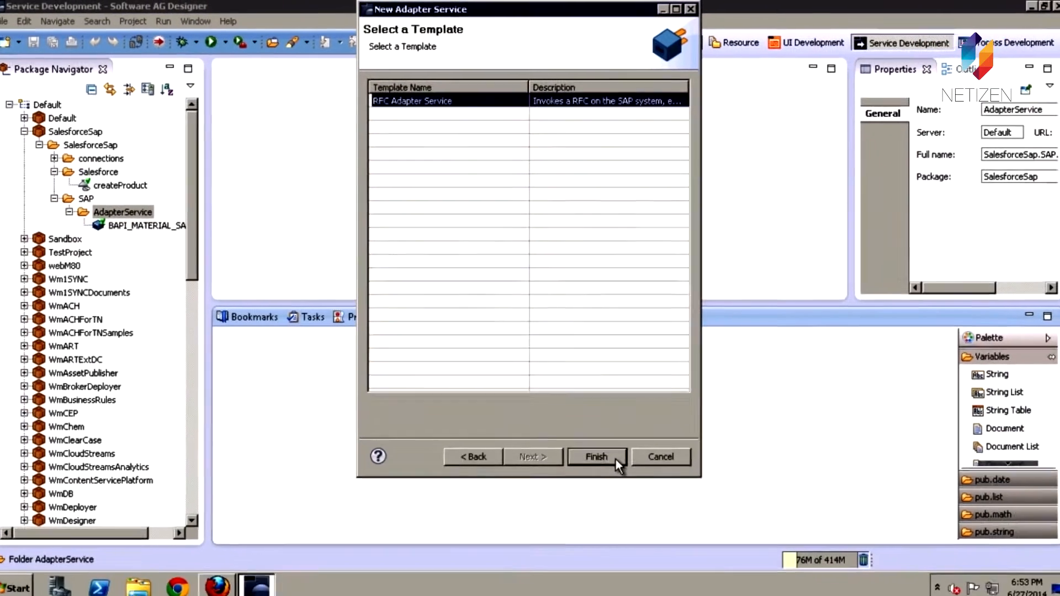
left_click(619, 575)
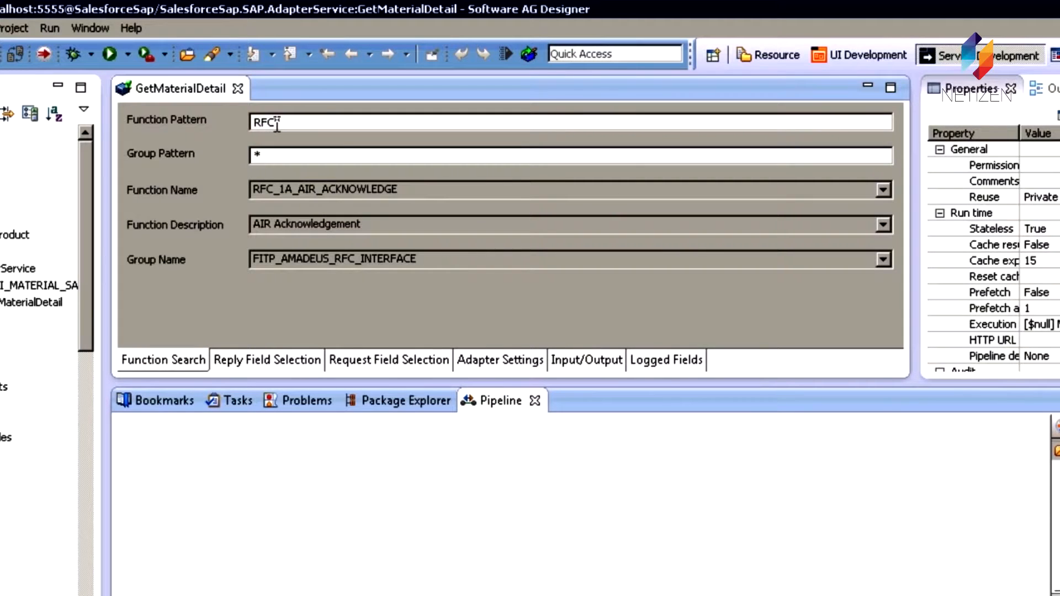
Set the function pattern to BAPI_Material* and choose BAPI_MATERIAL_GET_DETAIL as the function name
left_click(879, 190)
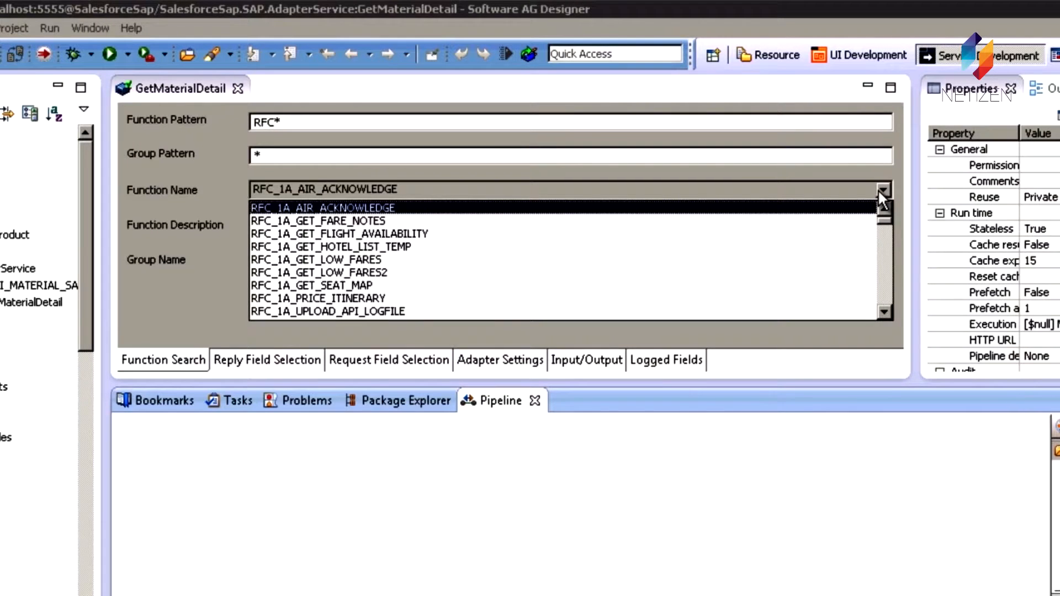
left_click(880, 190)
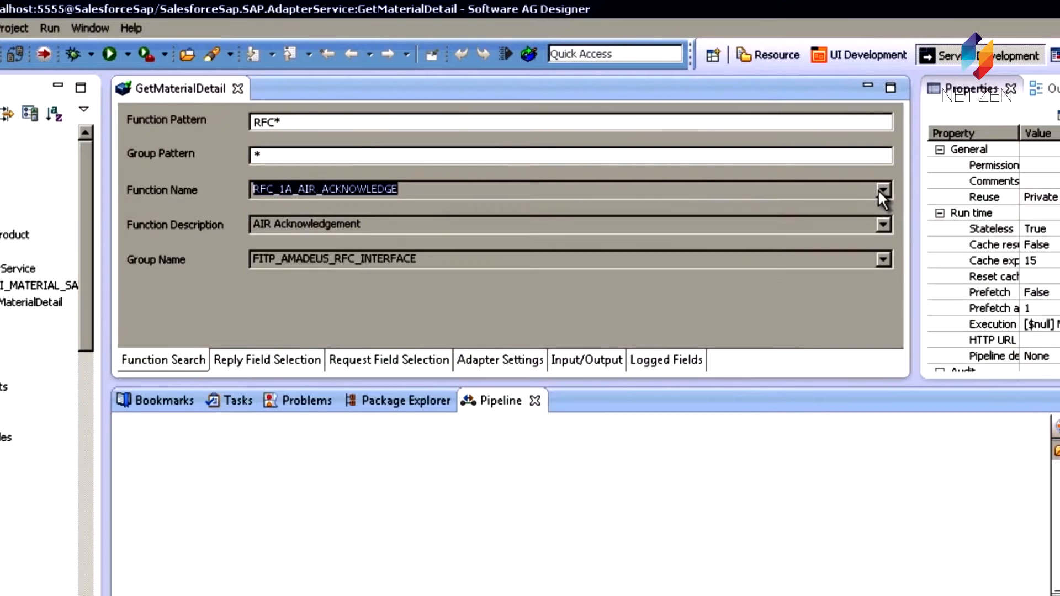
left_click(270, 123)
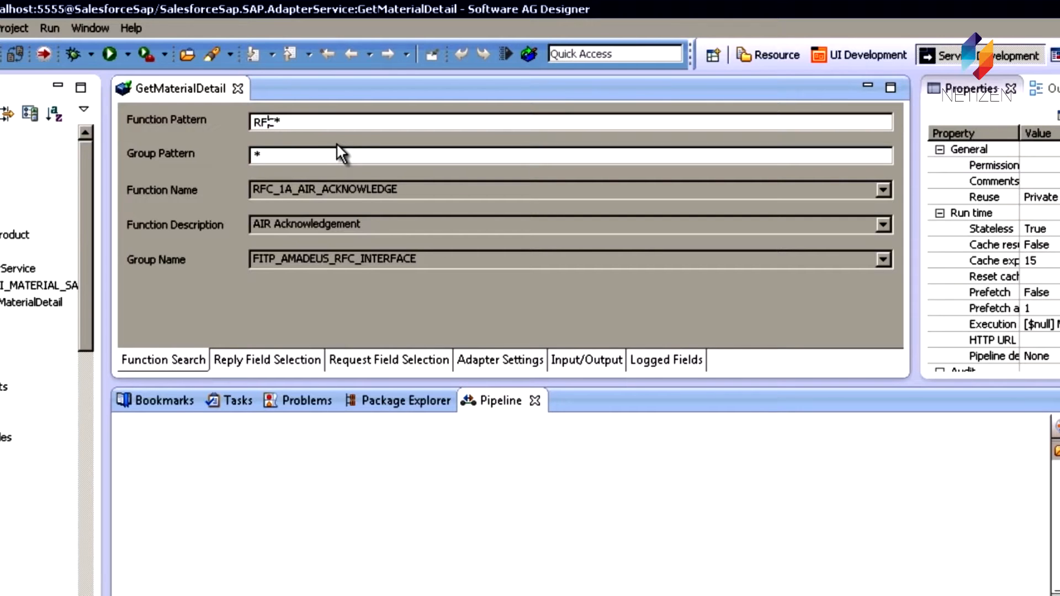
key("BackSpace")
key("BackSpace")
key("BackSpace")
type("BAPI_")
type("Material*")
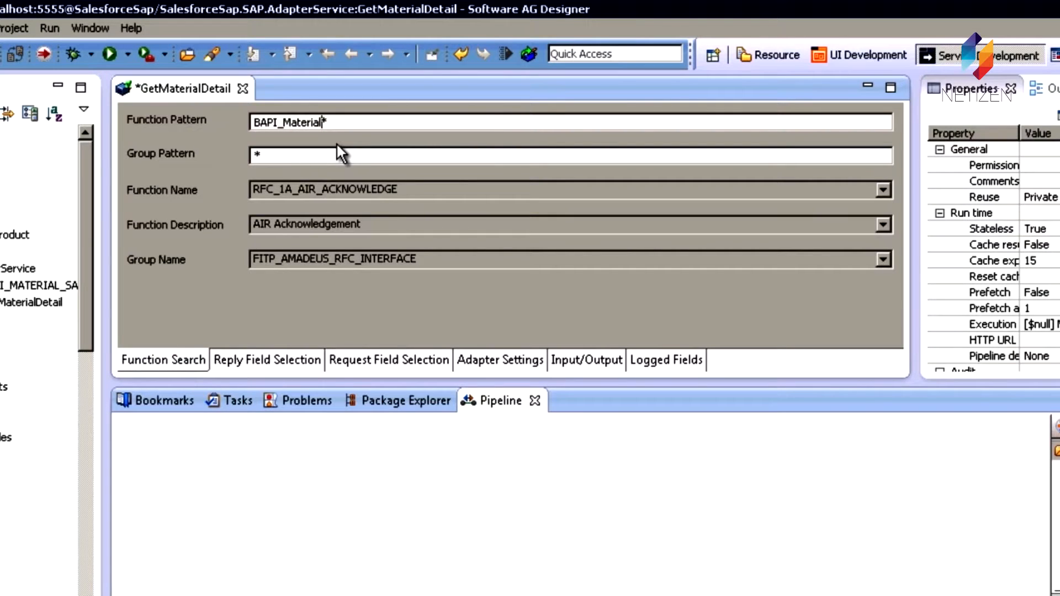
key("Tab")
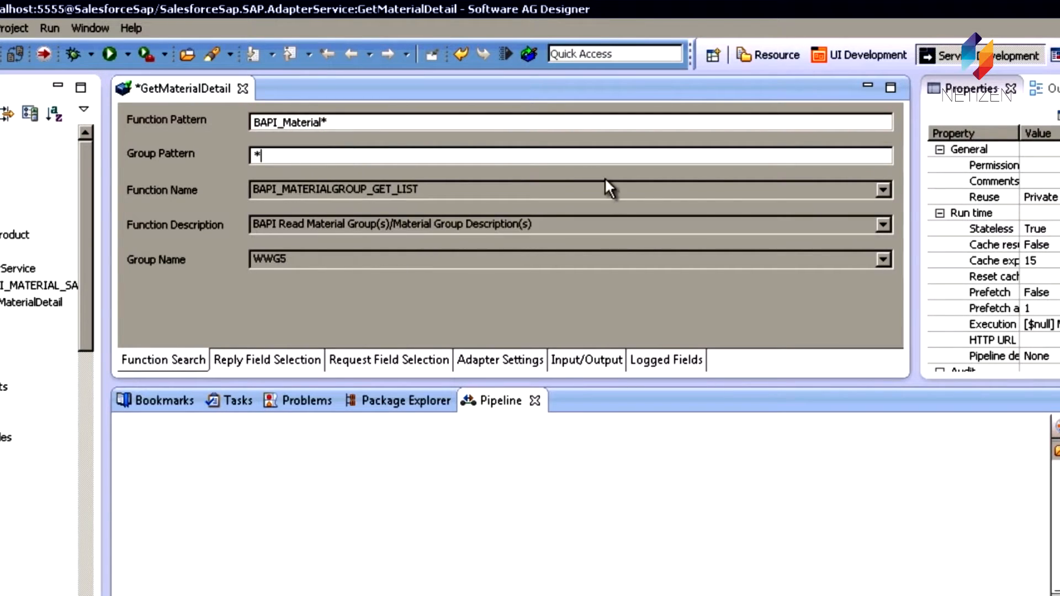
left_click(883, 190)
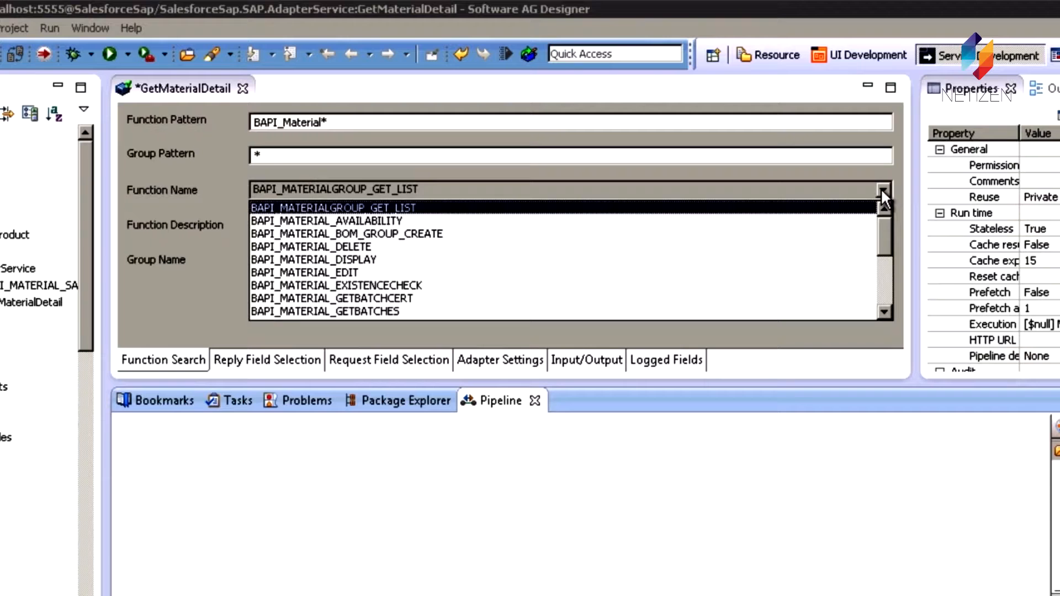
left_click(883, 286)
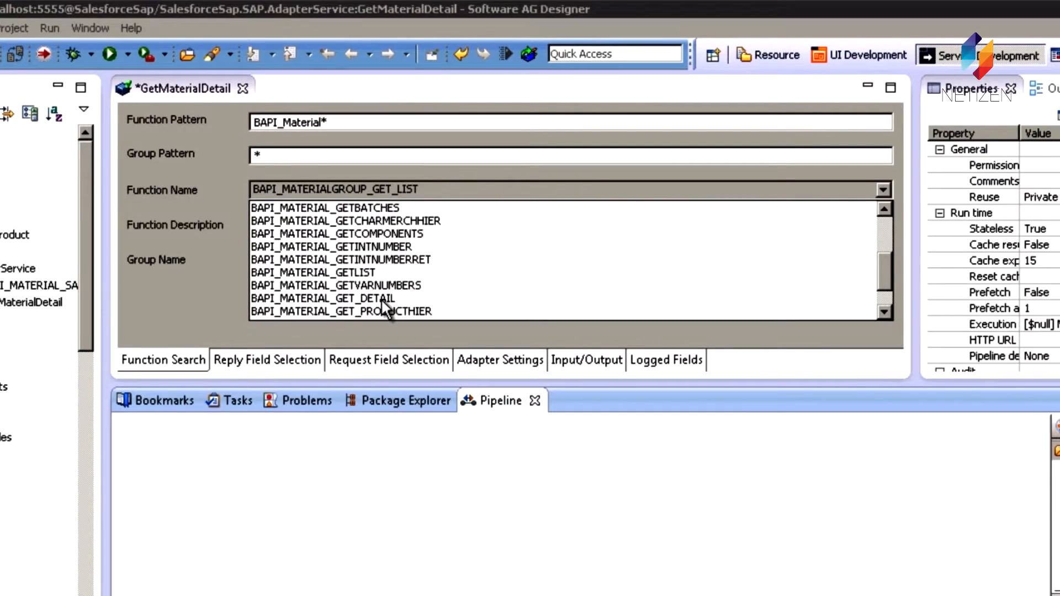
Enable all reply fields and only the MATERIAL request field, and check the service's input and output signature
left_click(231, 362)
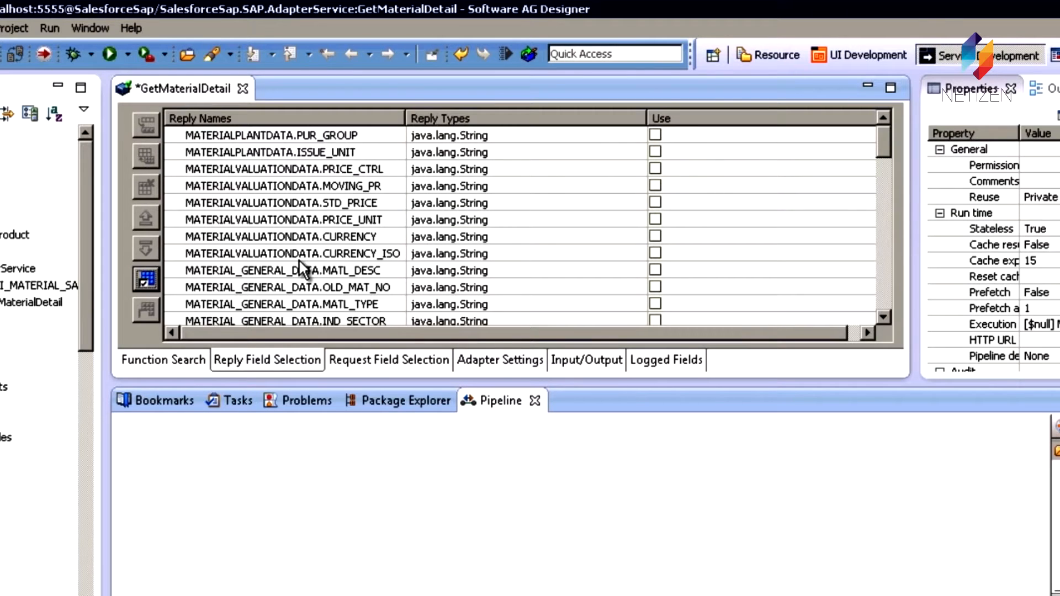
left_click(145, 279)
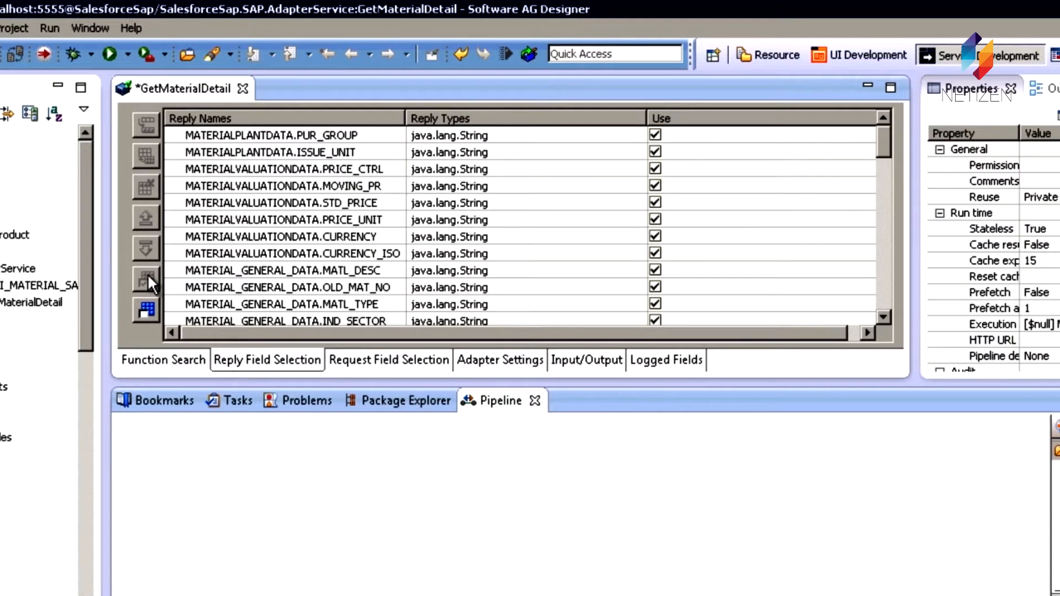
left_click(348, 362)
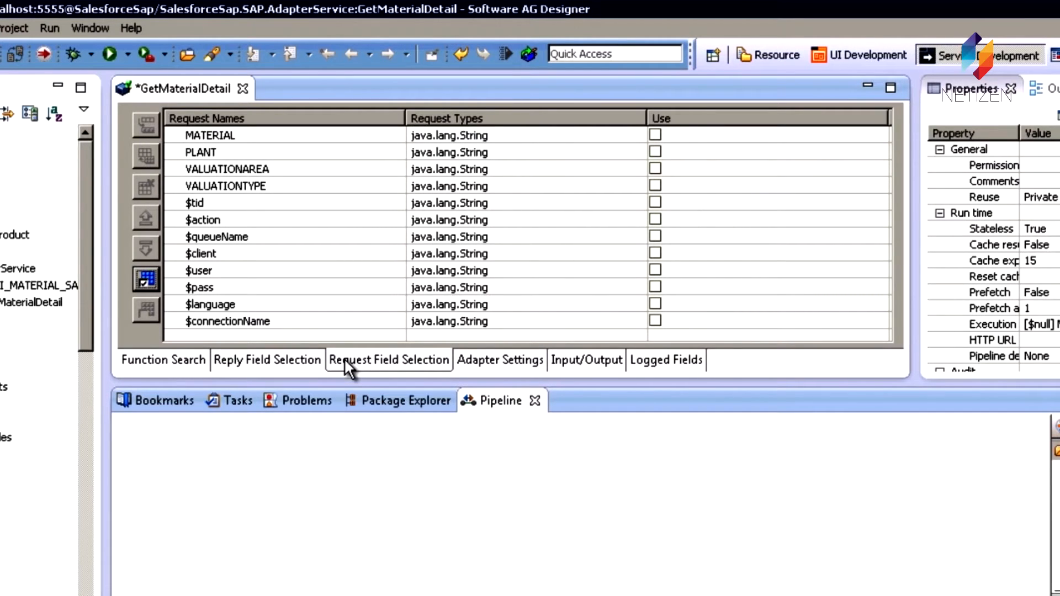
left_click(655, 135)
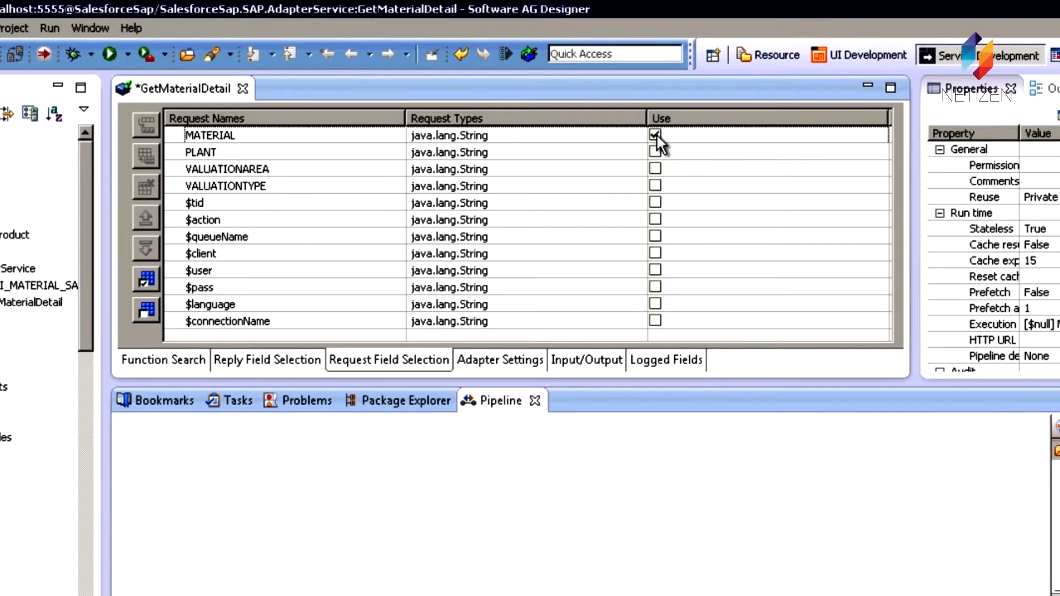
left_click(575, 362)
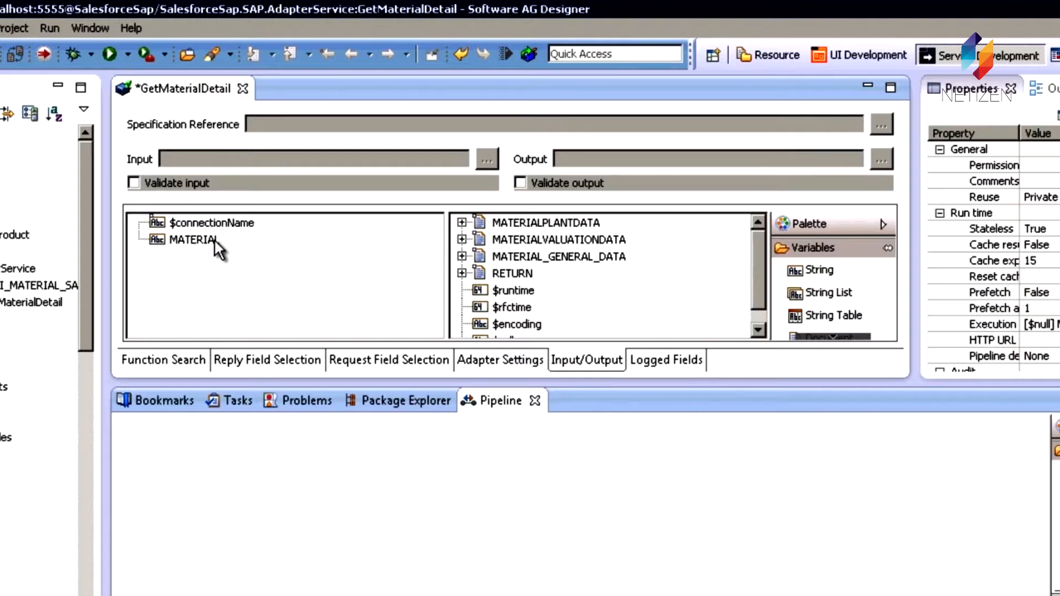
mouse_move(218, 248)
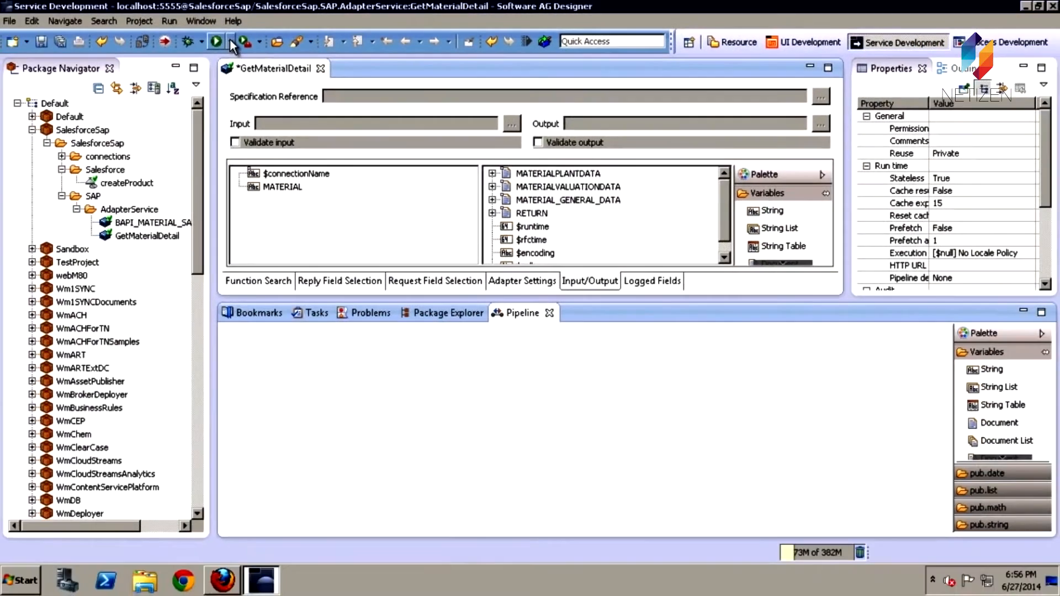
Save GetMaterialDetail and run it as a service with MATERIAL set to 111113
left_click(128, 54)
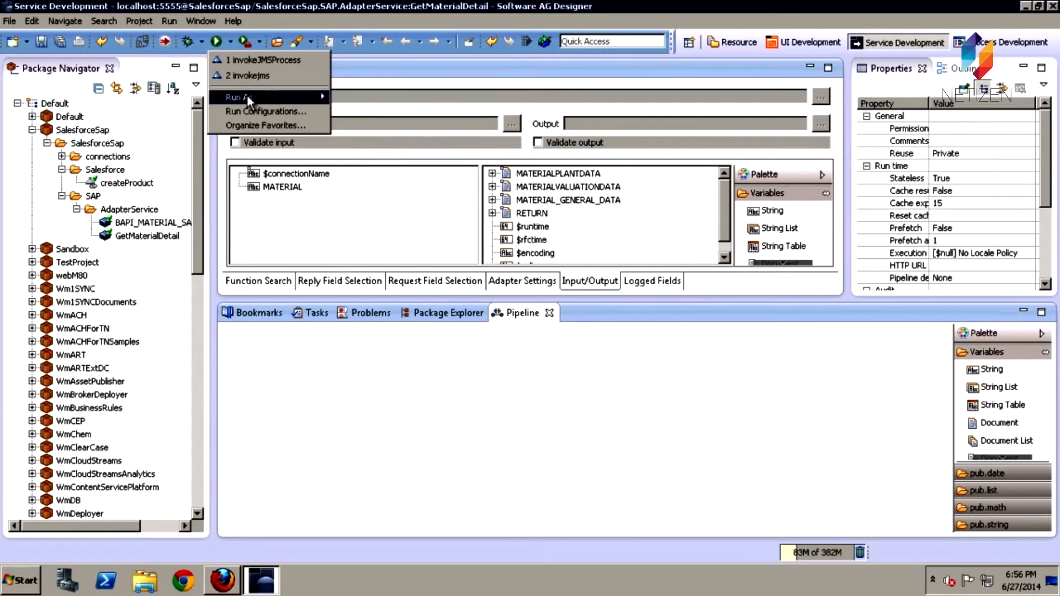
mouse_move(247, 95)
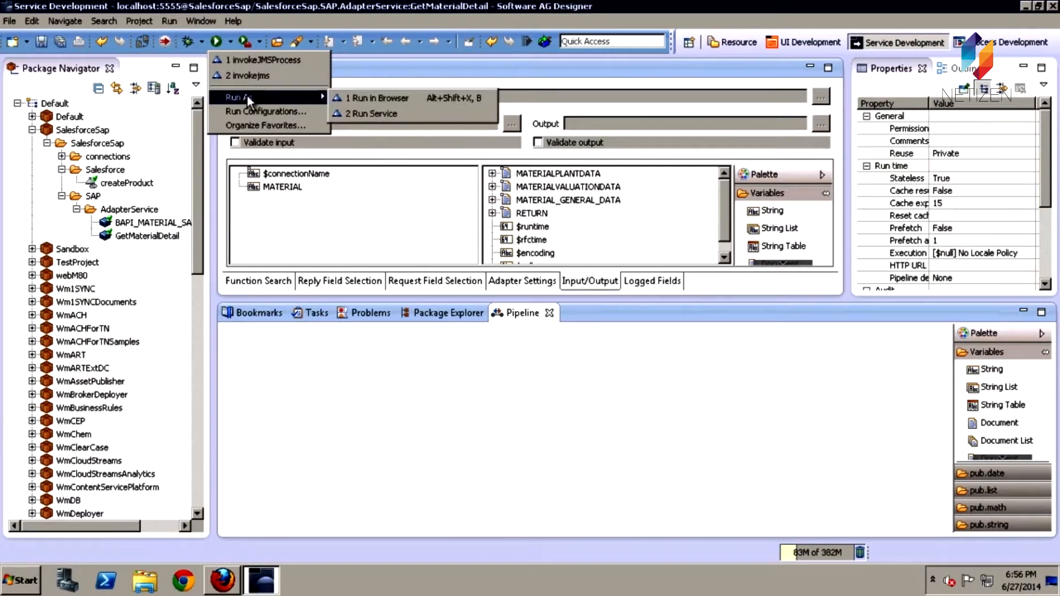
left_click(356, 114)
left_click(552, 416)
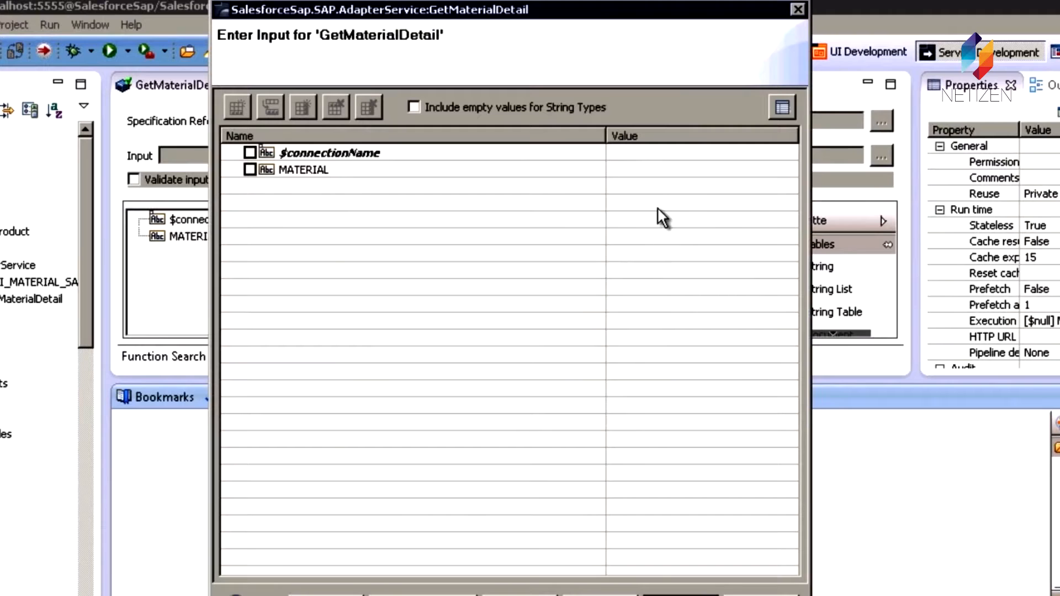
left_click(656, 167)
type("111")
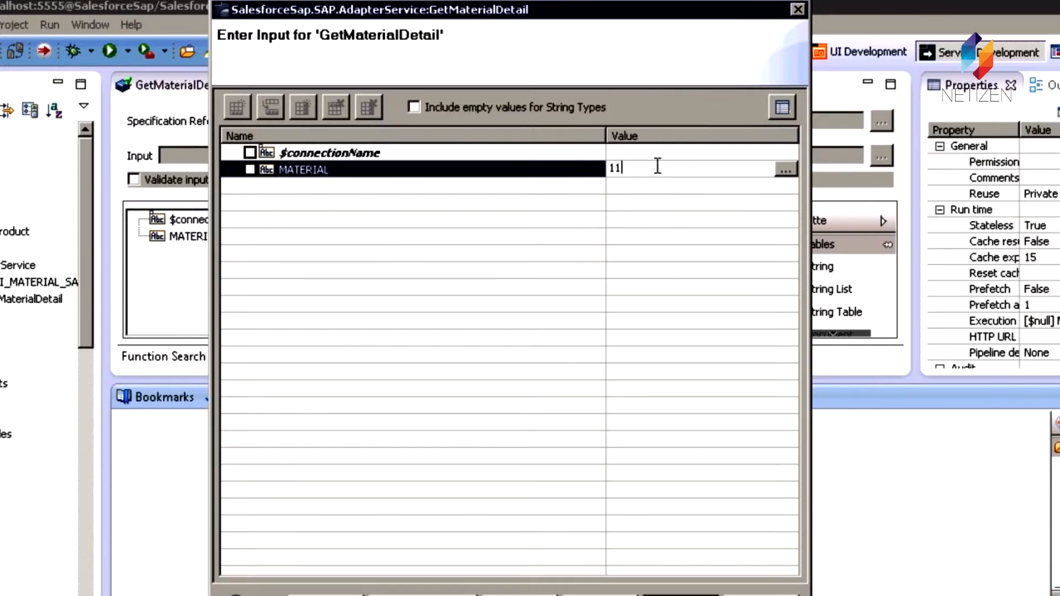
type("113")
left_click(666, 501)
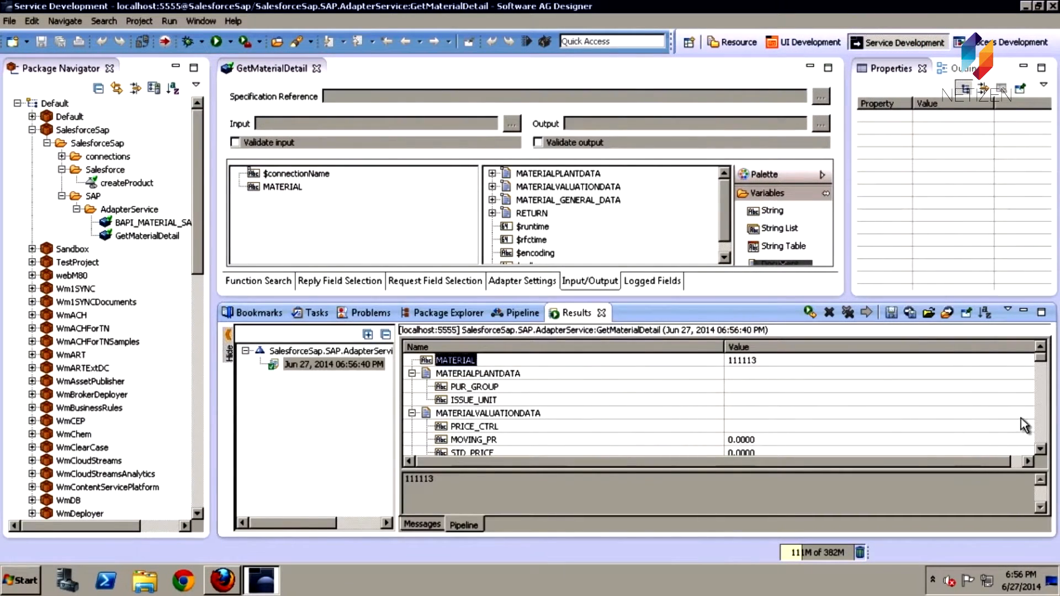
Examine the material data returned in the run's pipeline results and the adapter service's properties
scroll(1047, 425, "down", 2)
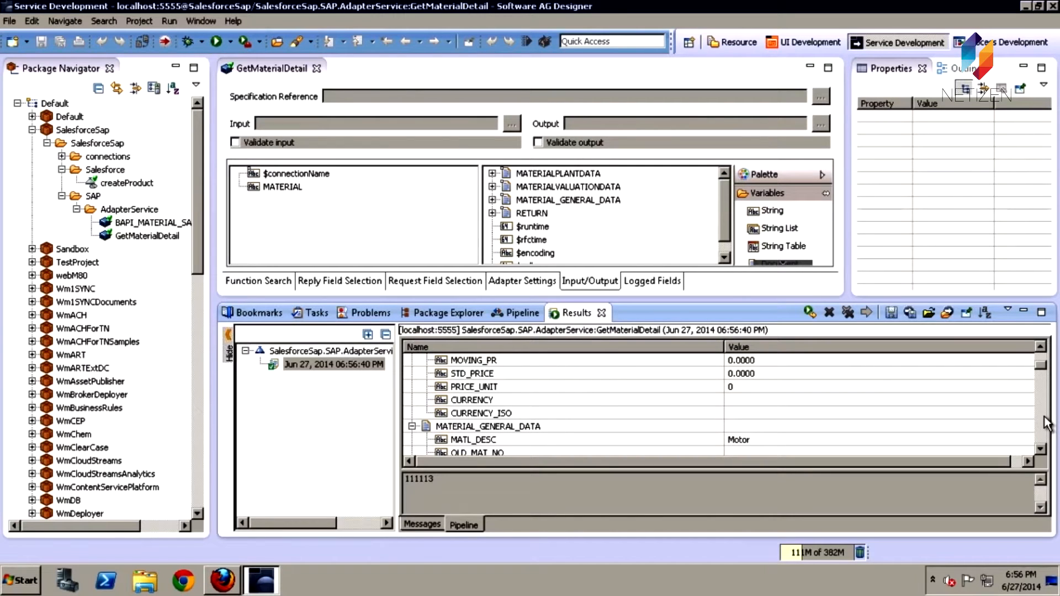
left_click(1041, 449)
left_click(1041, 448)
left_click(1041, 448)
left_click(1042, 449)
left_click(1041, 448)
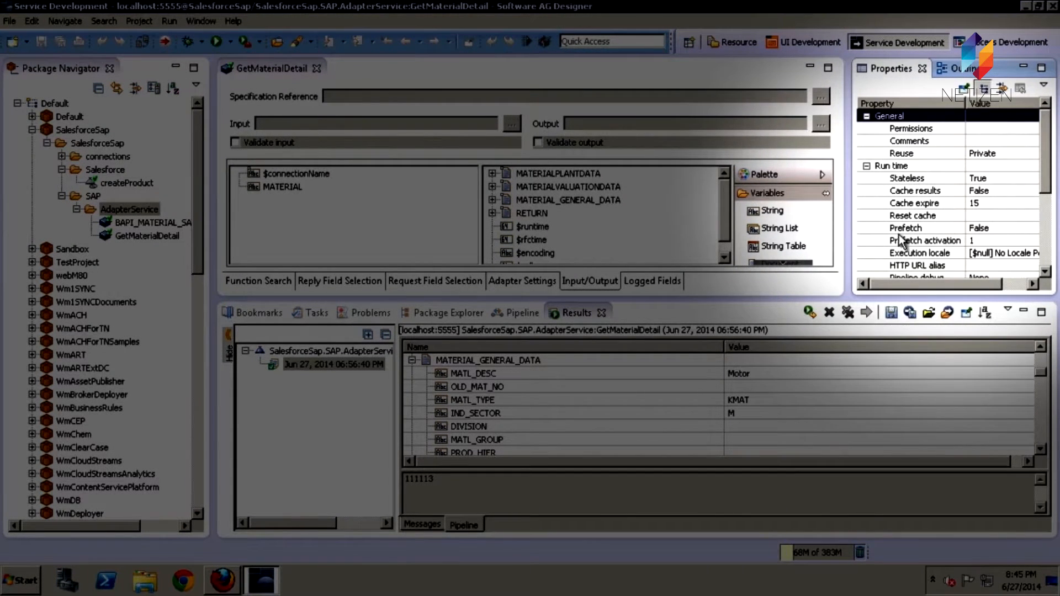
left_click(1048, 228)
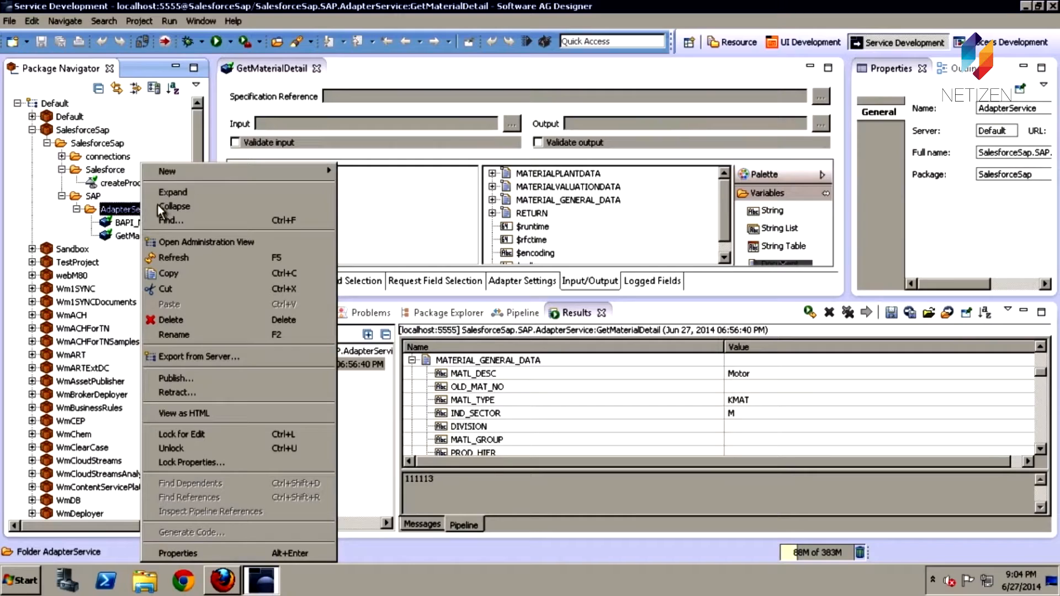
Start a new adapter notification in the AdapterService folder with SAP Adapter as its adapter type
mouse_move(228, 167)
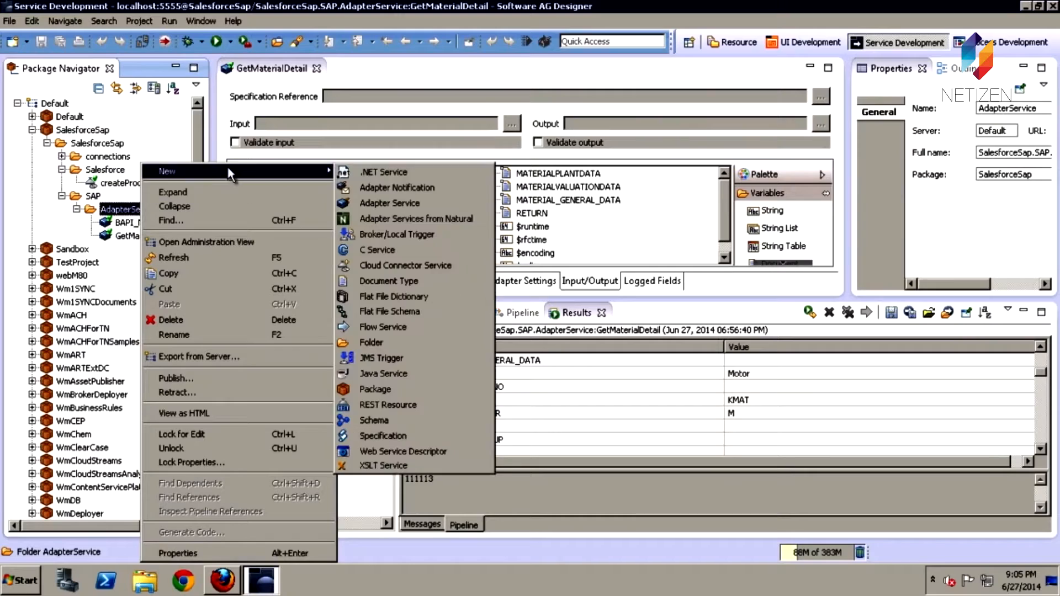
left_click(398, 187)
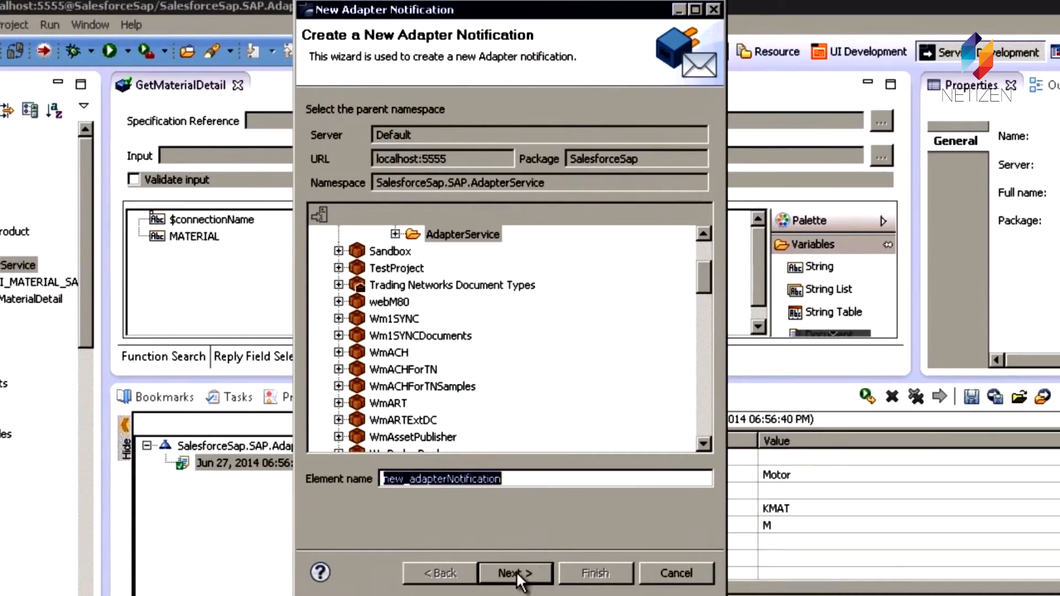
left_click(531, 474)
left_click(381, 160)
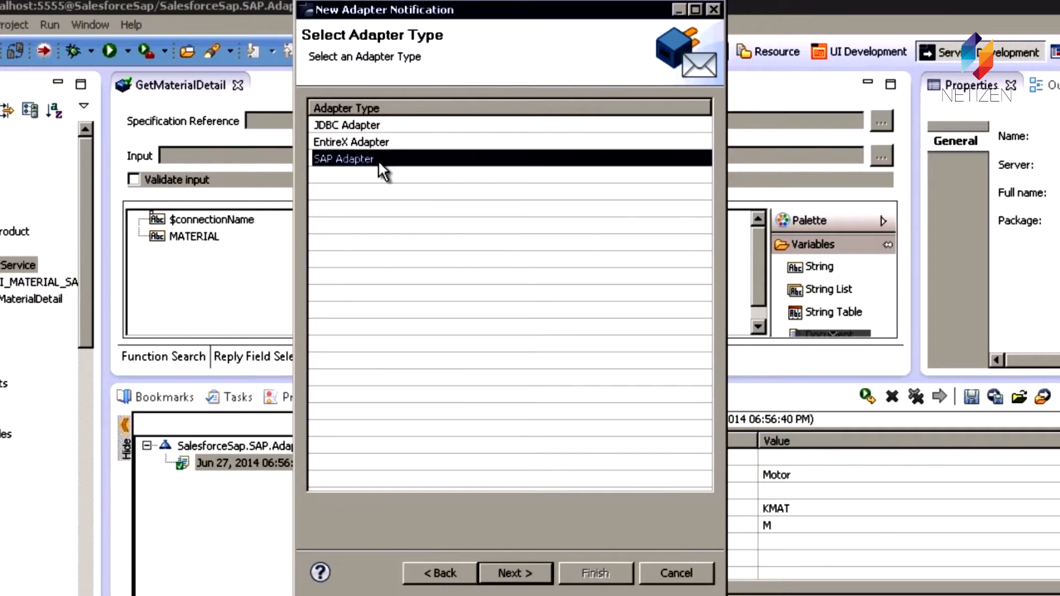
left_click(501, 567)
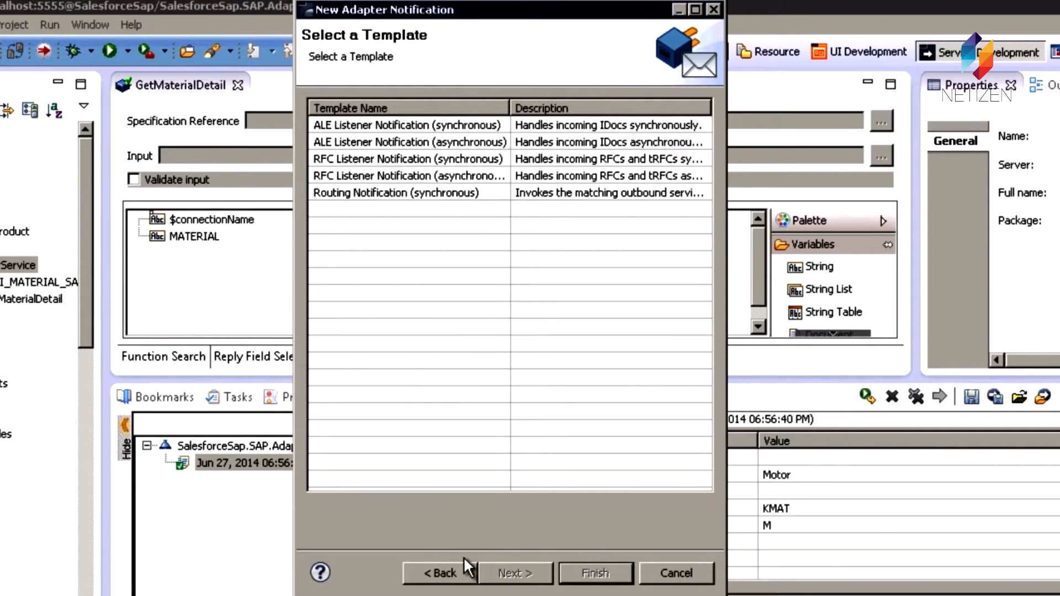